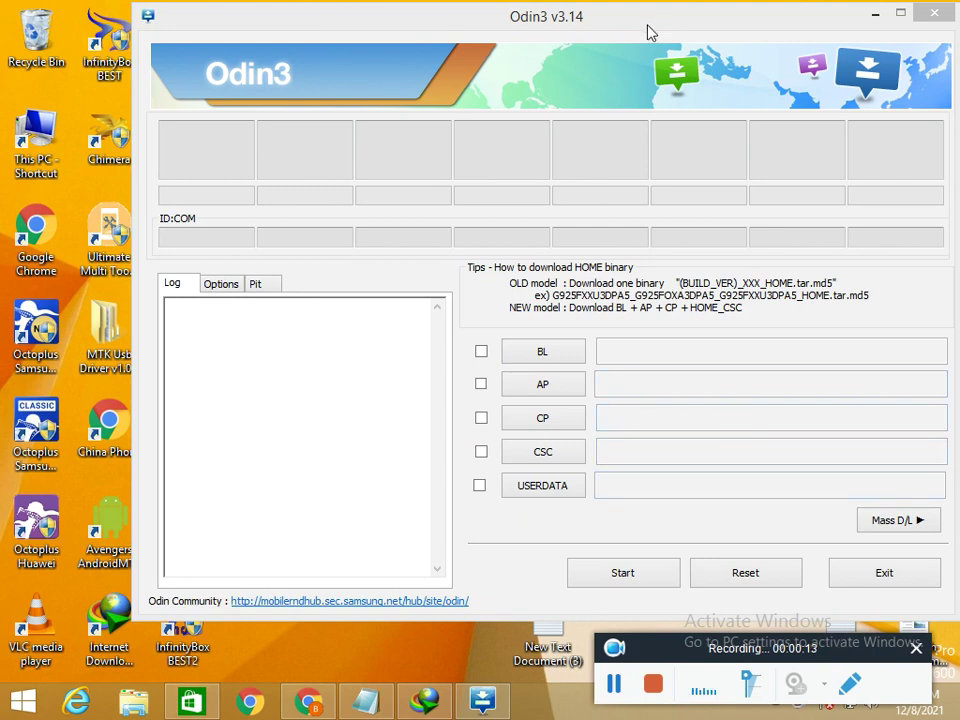
- Close the open Odin3 window and view the firmware files in the g570f folder on the FILES (E:) drive
left_click_drag(653, 27, 543, 69)
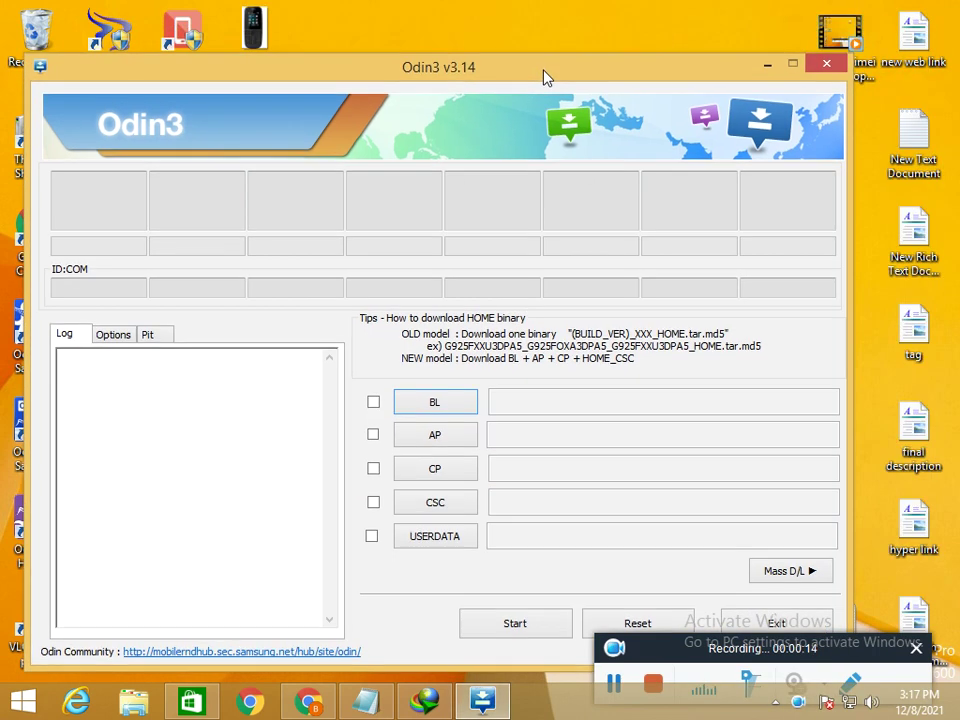
left_click(821, 61)
double_click(36, 138)
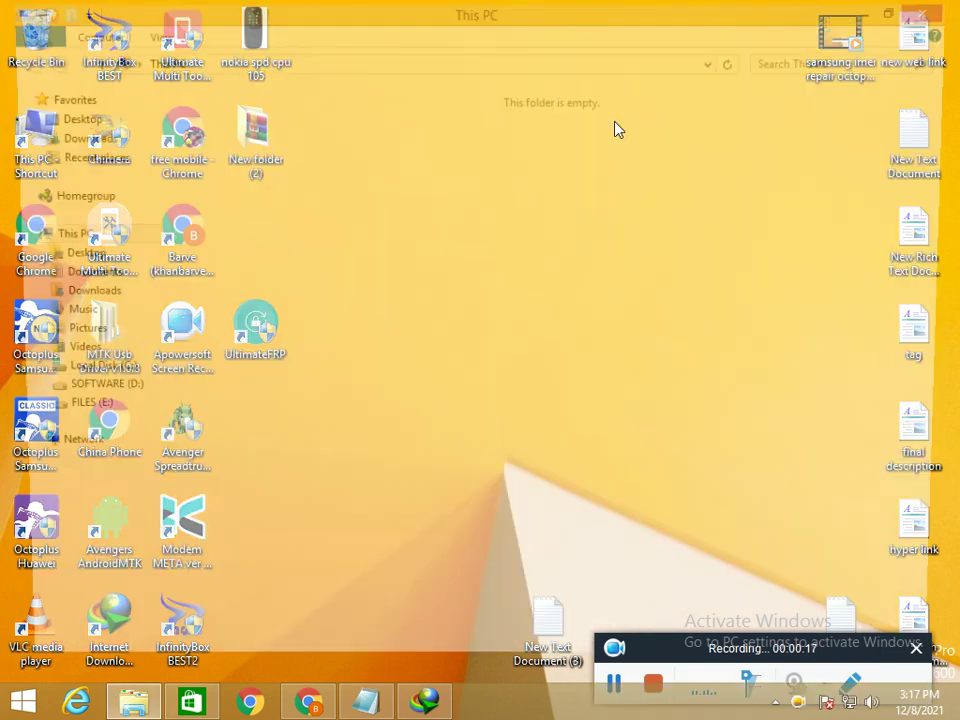
double_click(720, 265)
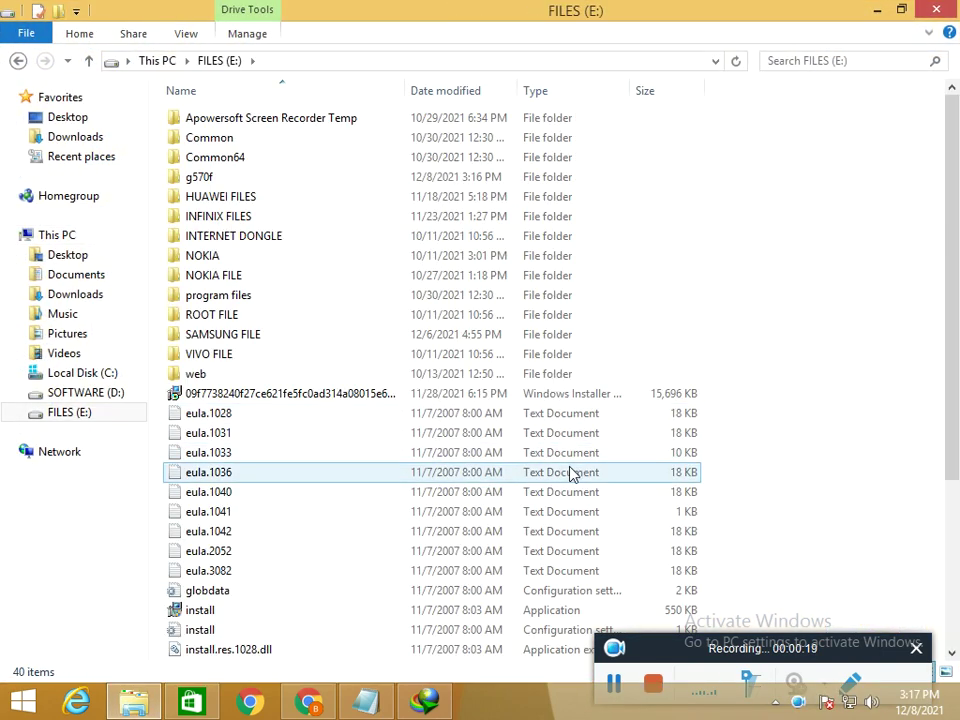
scroll(568, 485, "down", 4)
scroll(418, 544, "up", 4)
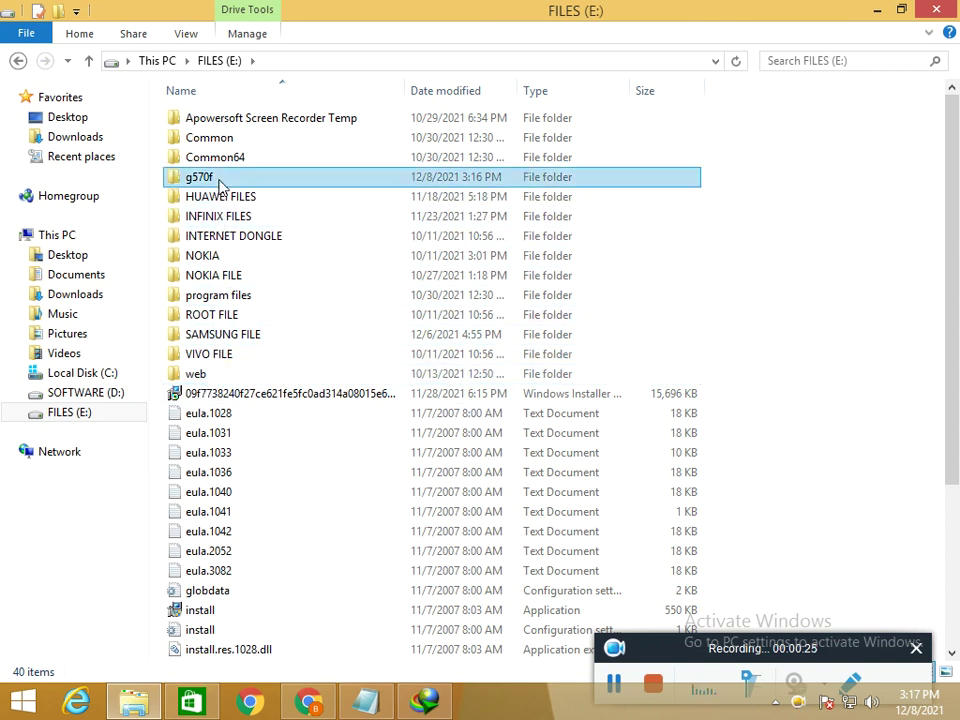
double_click(216, 178)
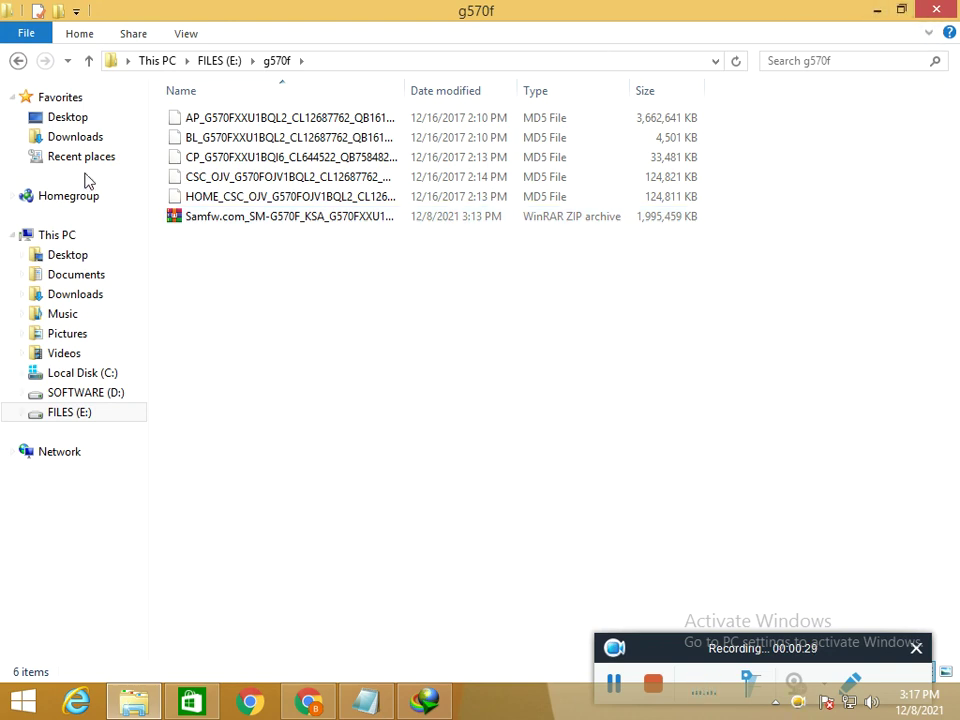
- Launch Odin3 v3.14.1 from the FLASH TOOL\Odin3_v3.14.1 folder on the SOFTWARE (D:) drive and accept its startup notice
left_click(80, 393)
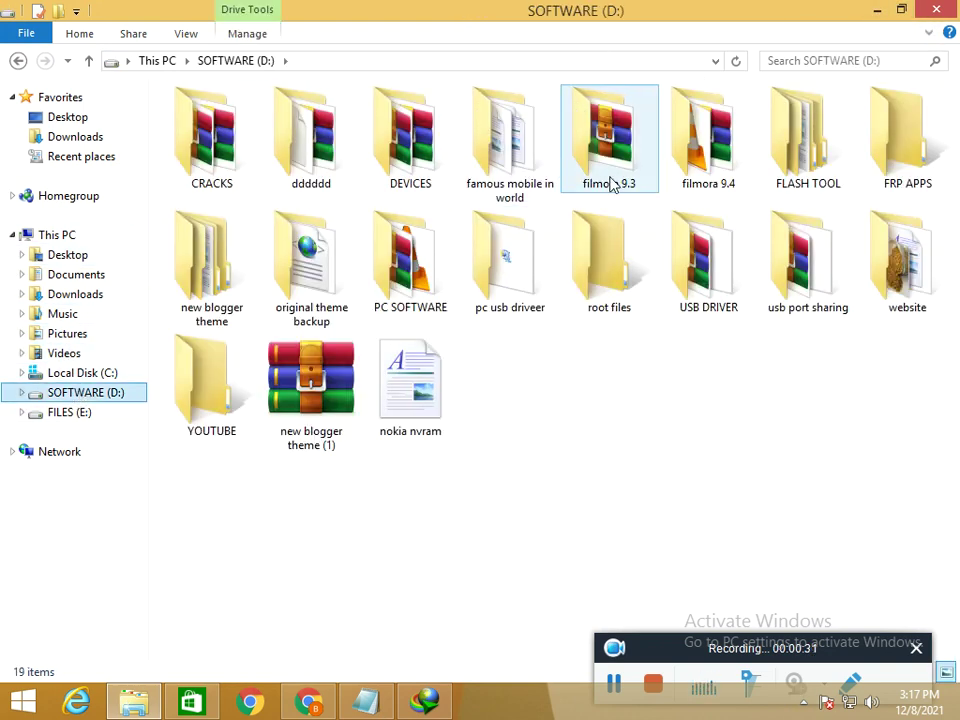
double_click(793, 158)
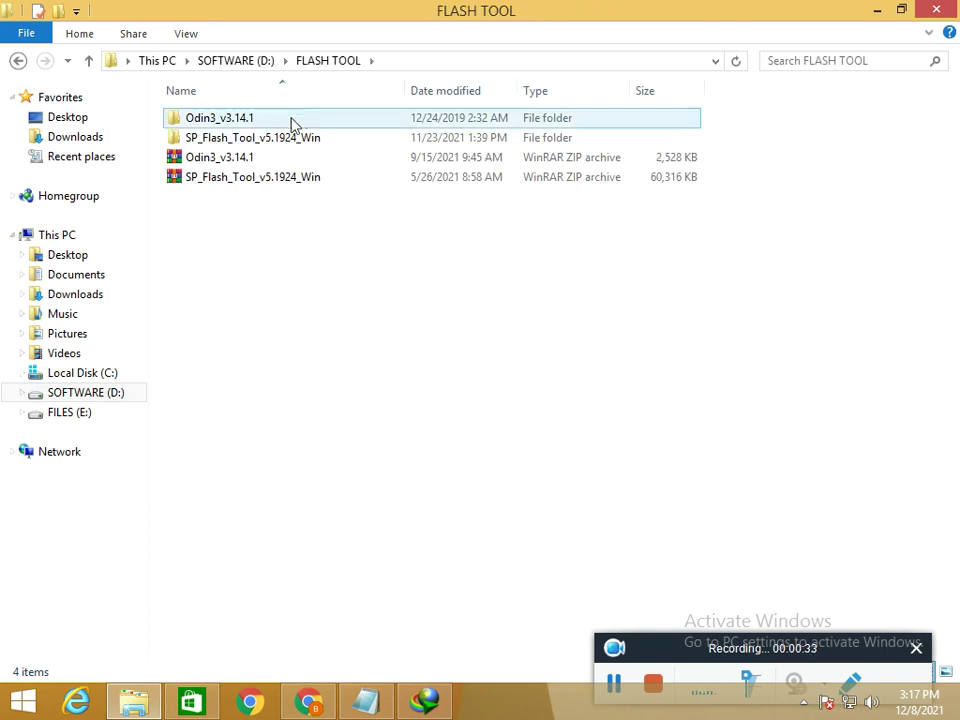
double_click(246, 119)
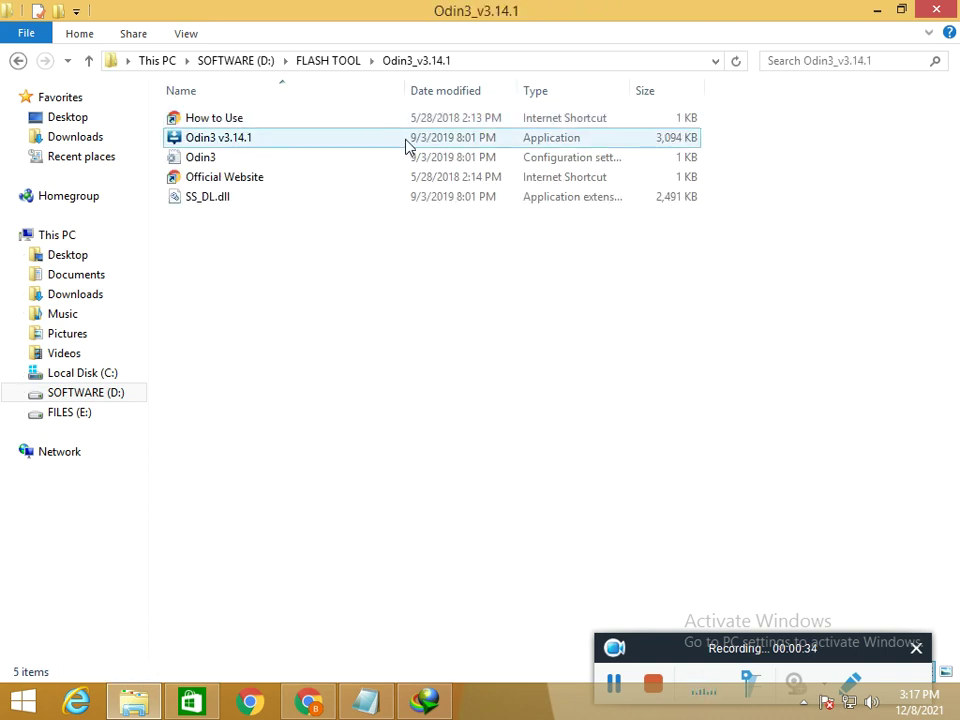
double_click(250, 140)
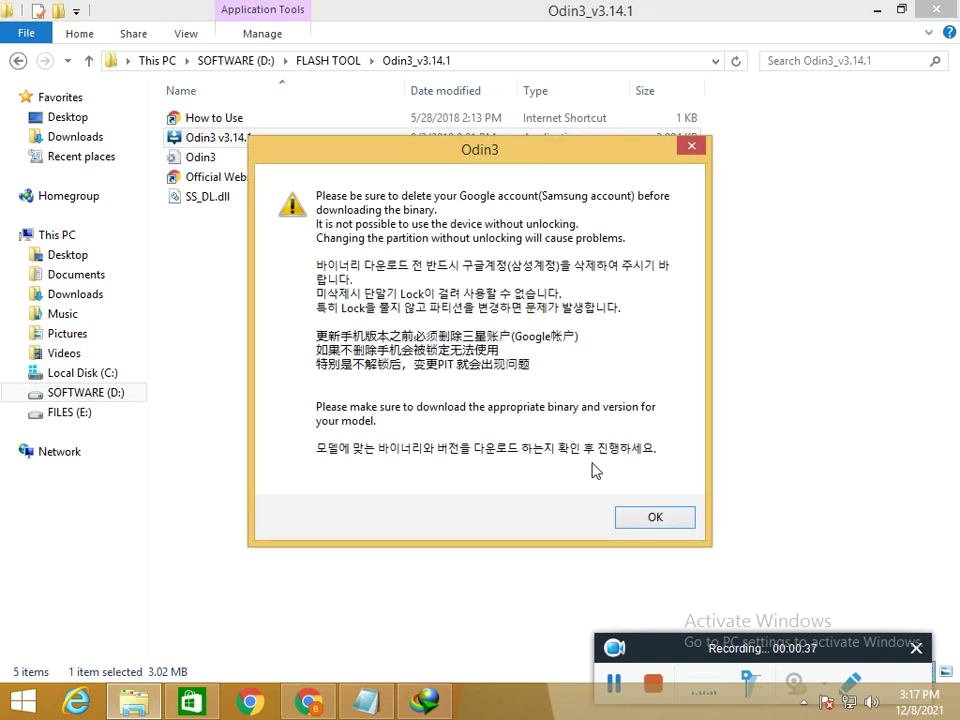
left_click(643, 514)
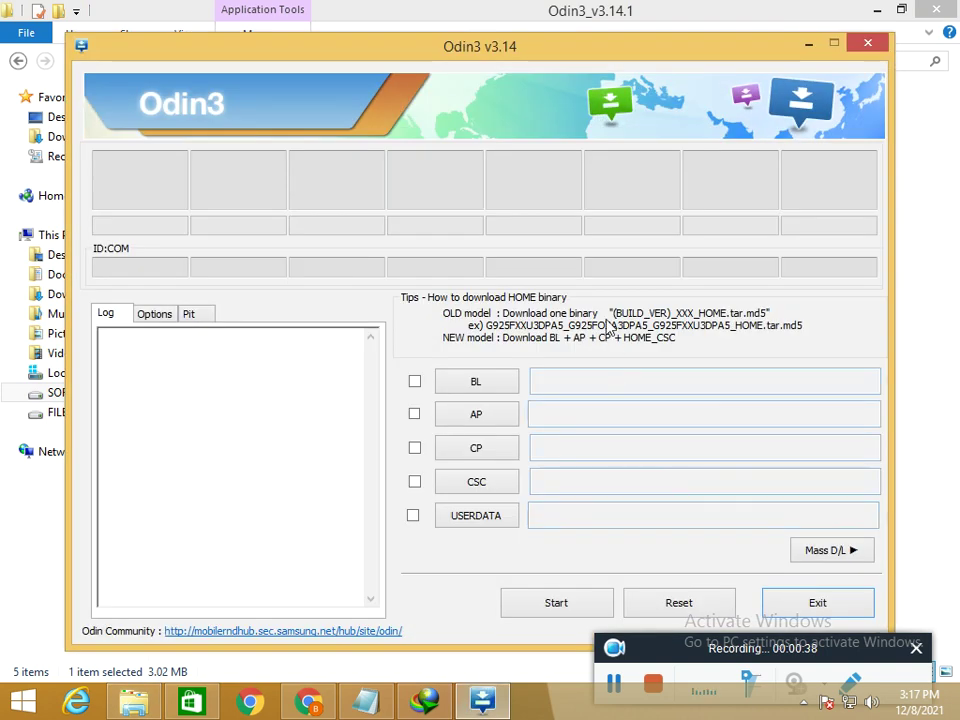
left_click_drag(536, 60, 534, 45)
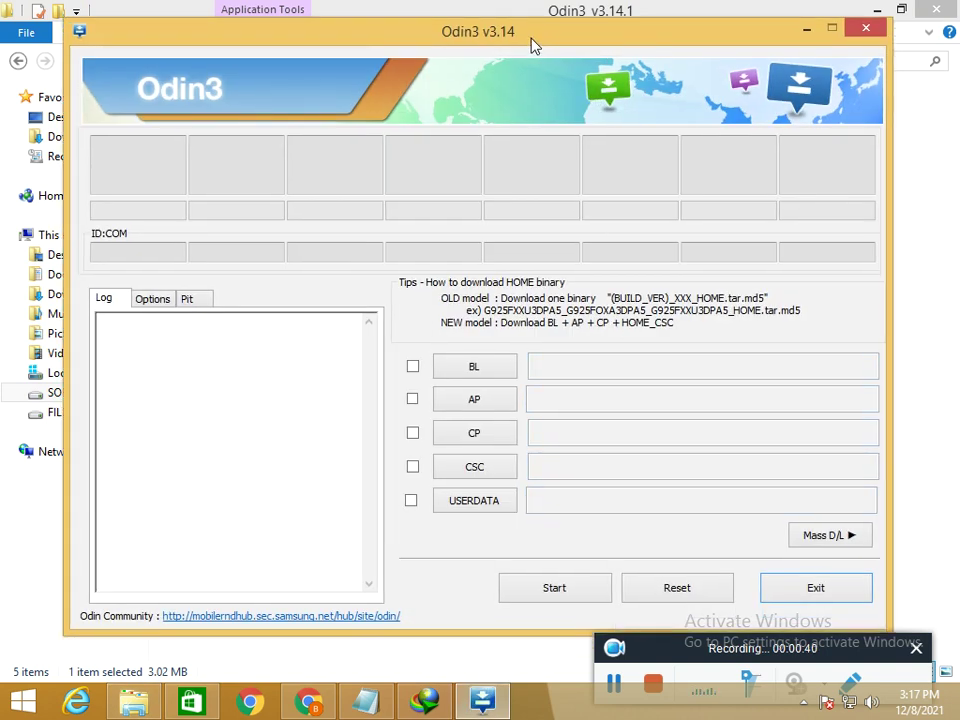
- Load the BL_G570FXXU1BQL2 file from E:\g570f as the BL firmware and close the File Explorer window
left_click(475, 368)
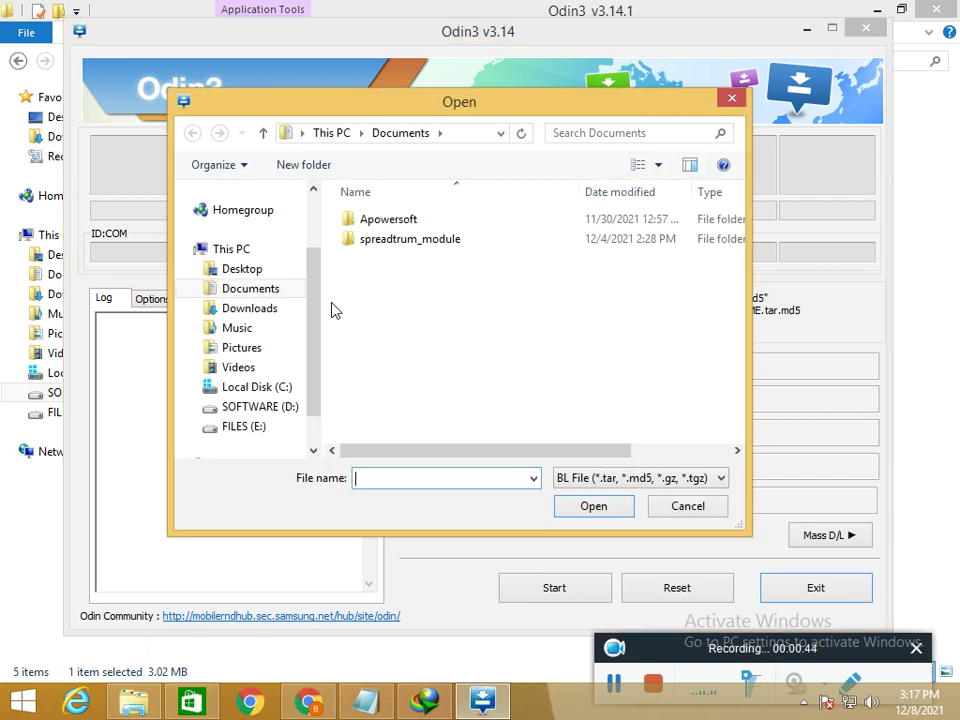
scroll(317, 306, "down", 1)
left_click(250, 387)
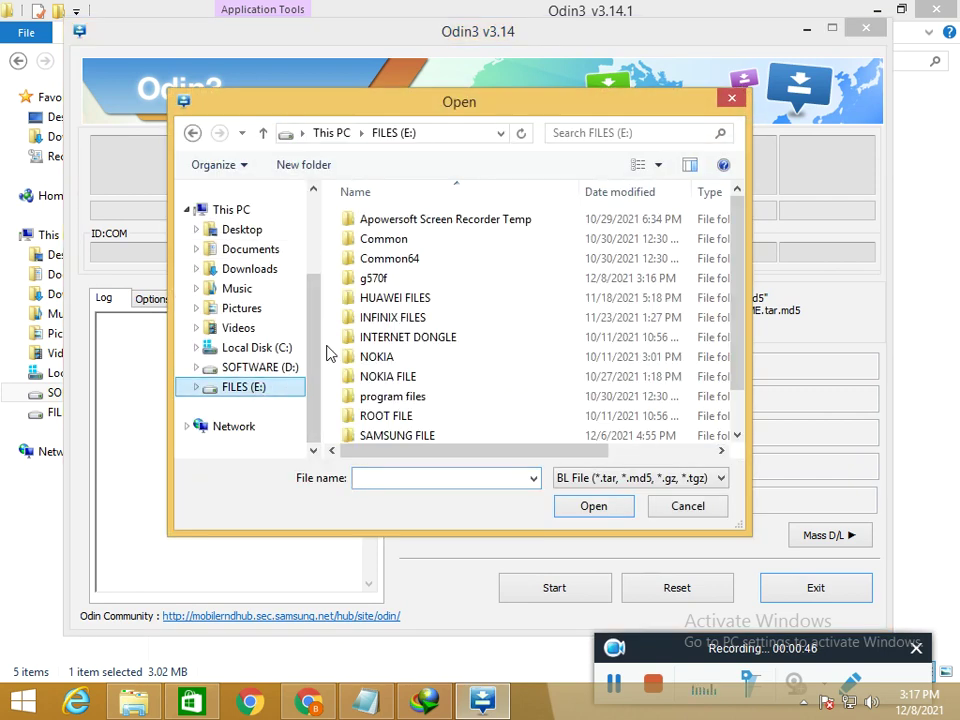
double_click(402, 279)
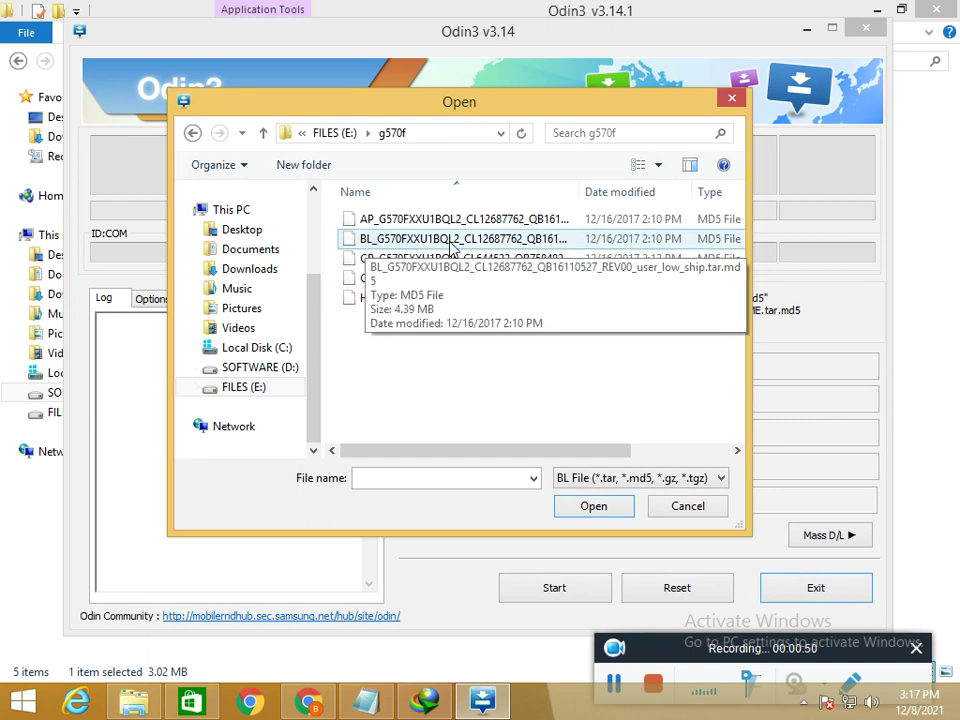
double_click(452, 240)
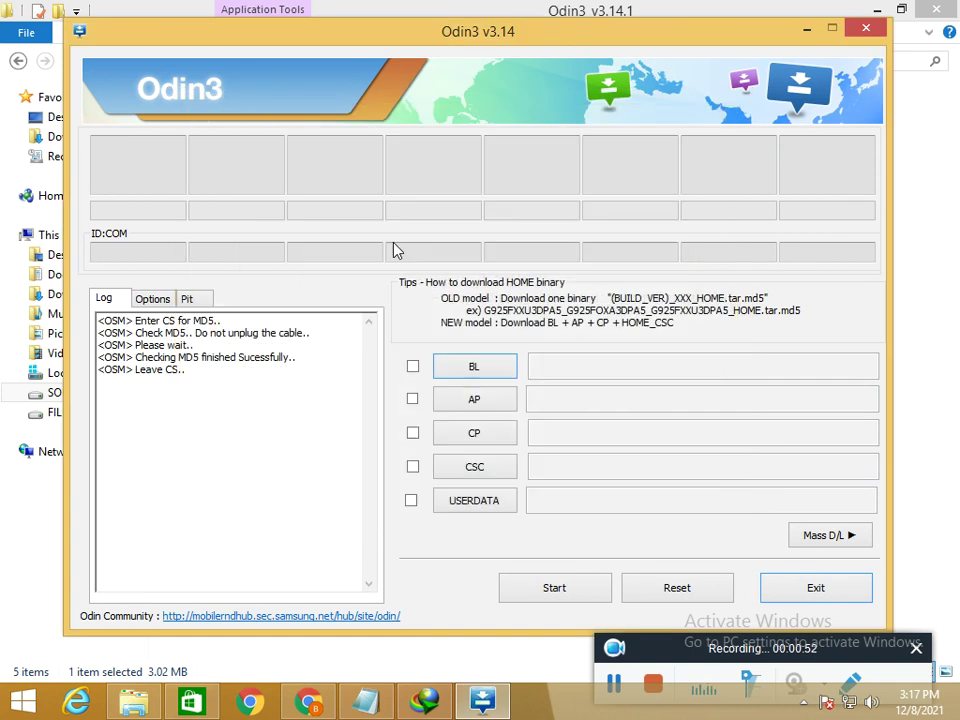
left_click(865, 28)
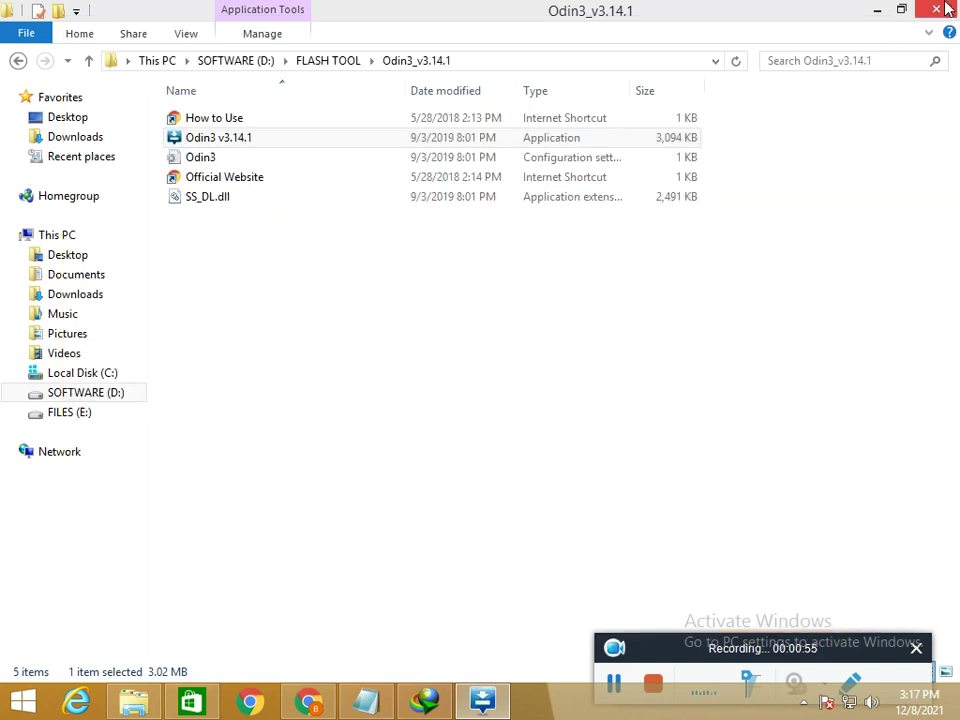
left_click(945, 10)
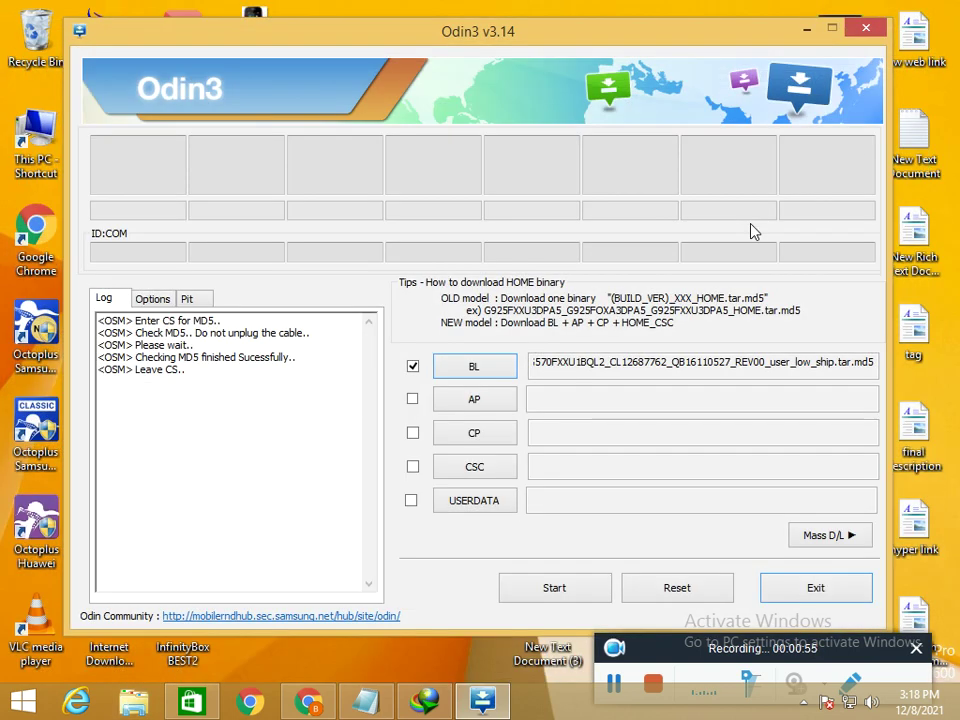
- Load the AP_G570FXXU1BQL2 file from the g570f folder as the AP firmware
left_click(466, 403)
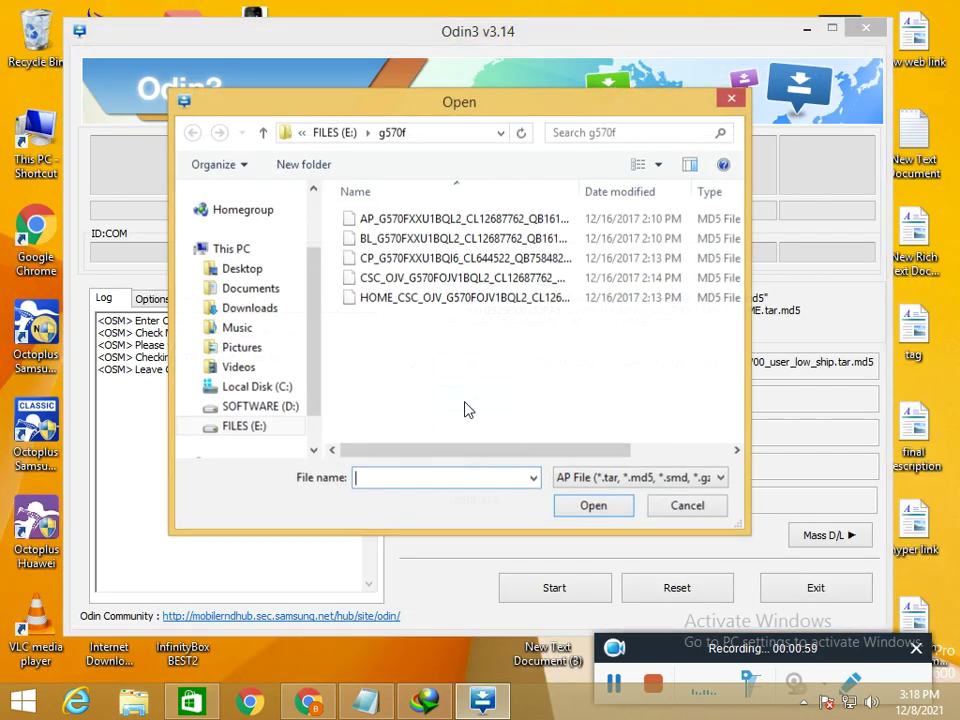
double_click(396, 221)
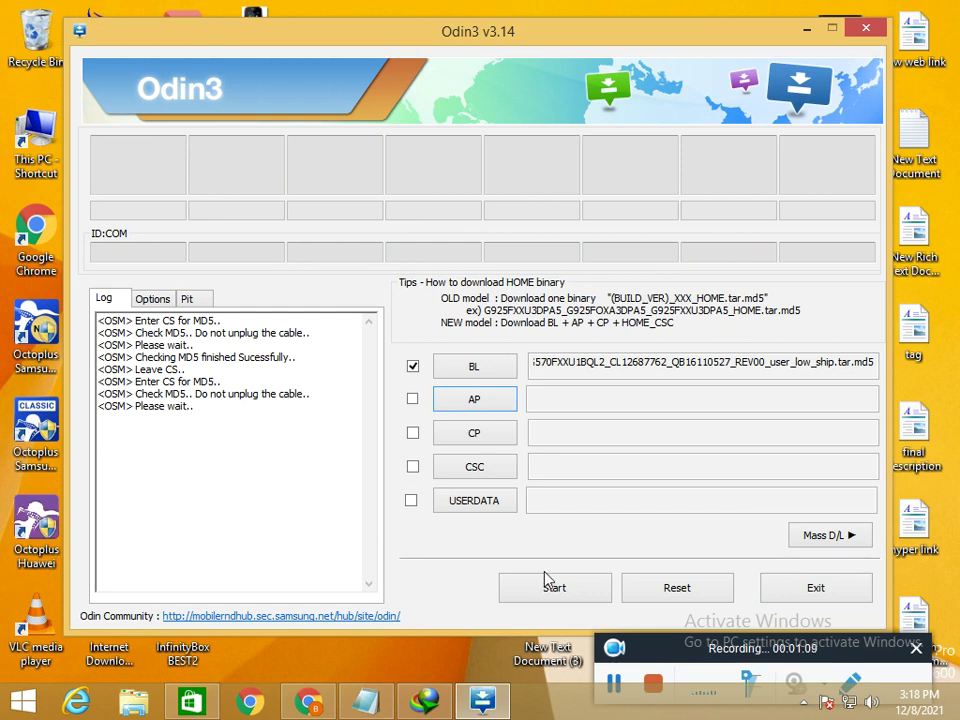
left_click(545, 580)
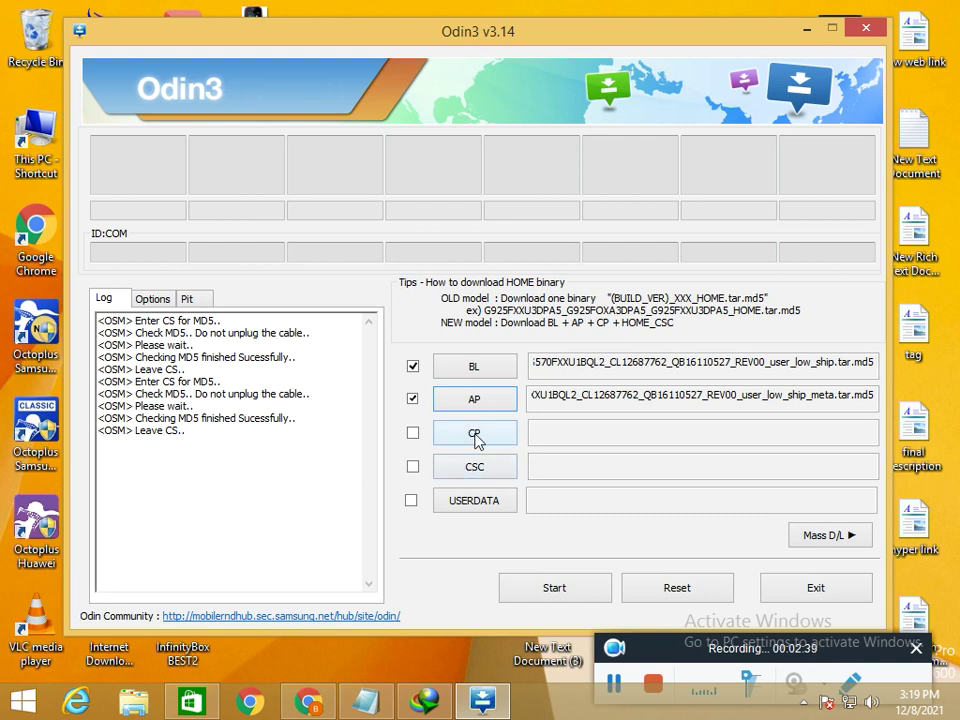
- Load CP_G570FXXU1BQI6 as the CP firmware and CSC_OJV_G570FOJV1BQL2 as the CSC firmware from the g570f folder
left_click(475, 438)
double_click(390, 262)
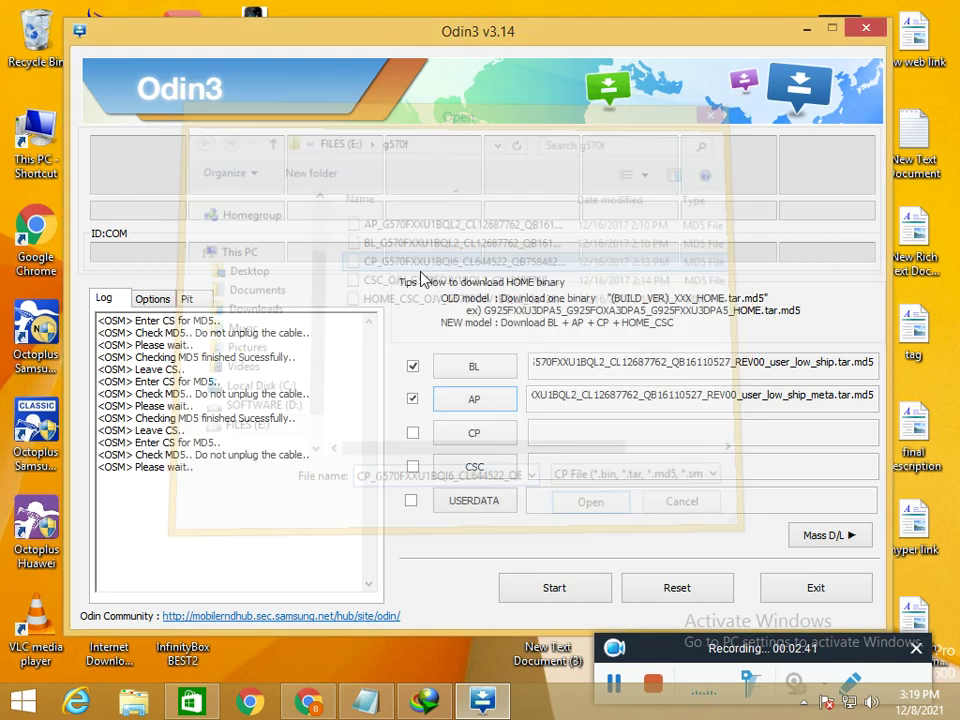
left_click(490, 476)
left_click(392, 280)
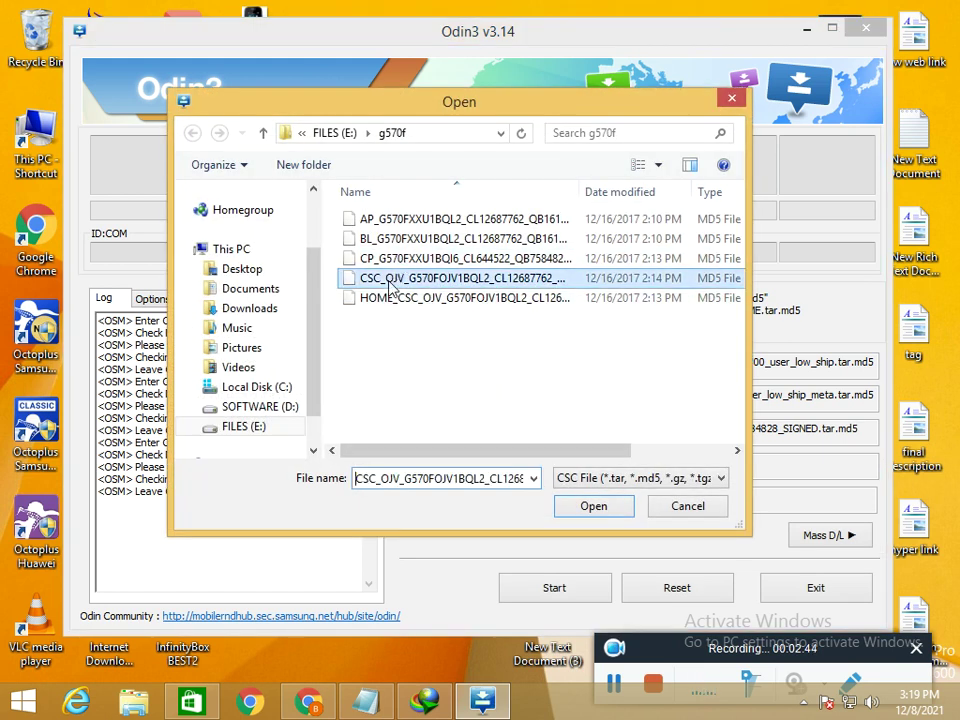
double_click(389, 283)
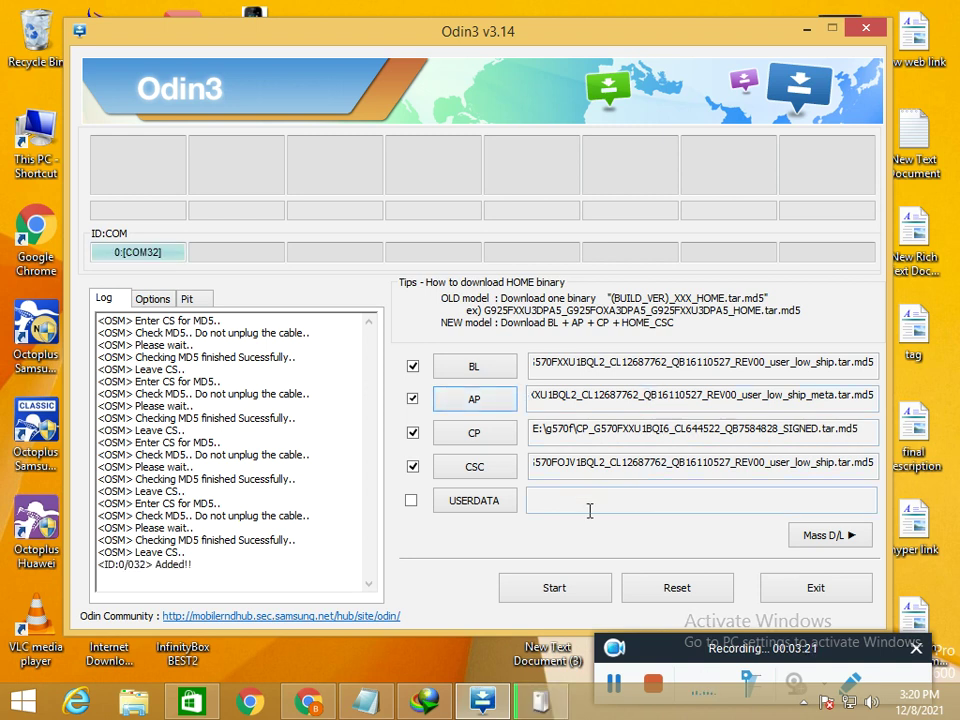
- Check the log entry for the connected phone and start flashing the loaded BL, AP, CP and CSC files
mouse_move(541, 709)
left_click_drag(187, 568, 203, 568)
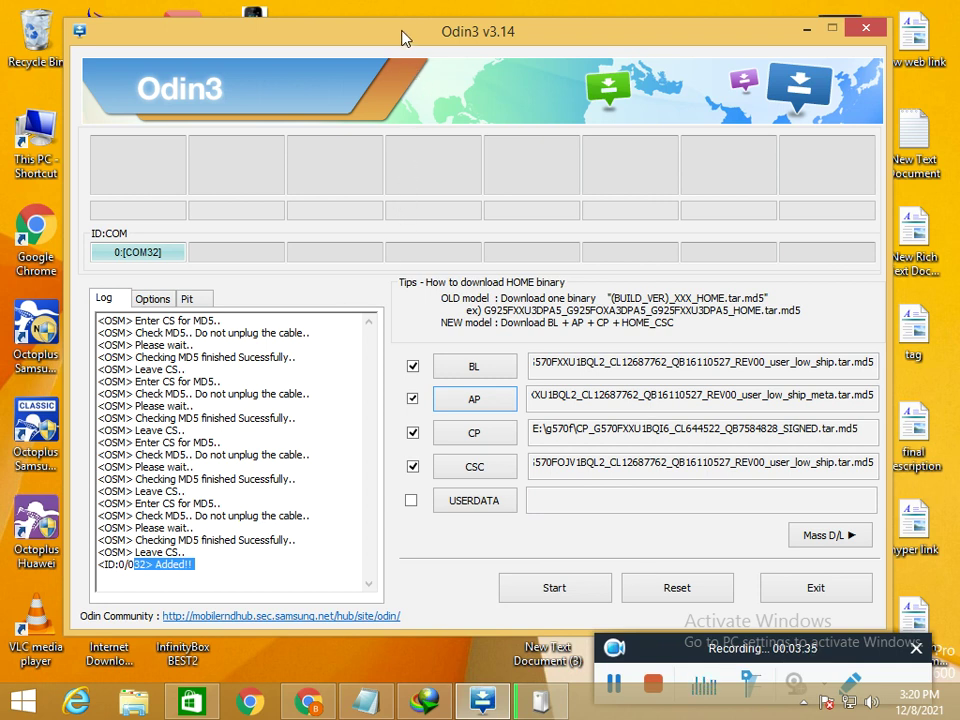
left_click(553, 588)
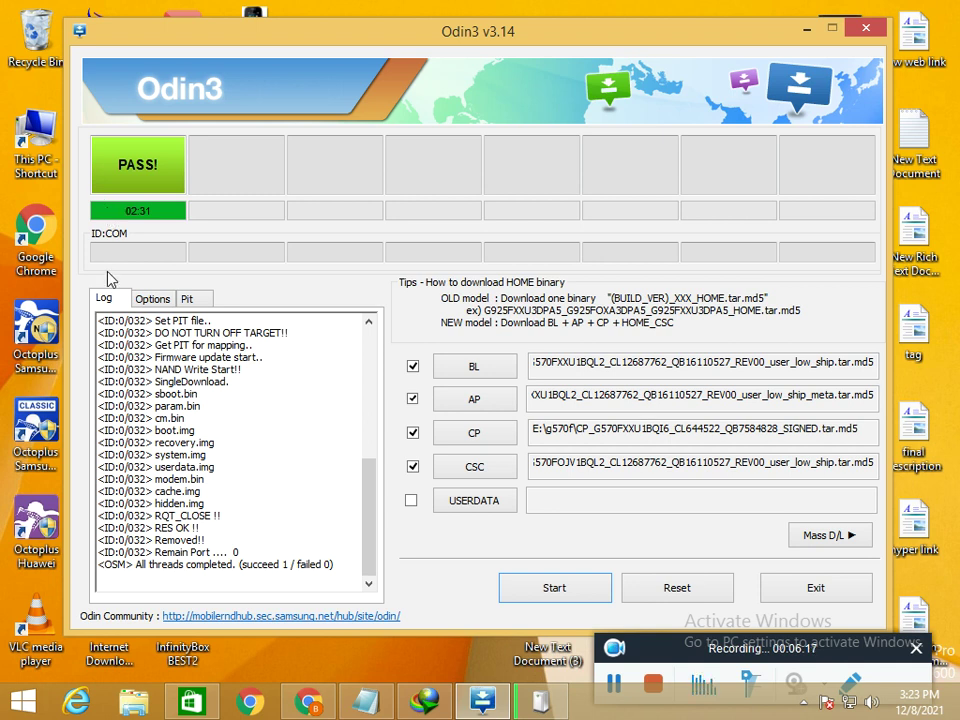
left_click_drag(677, 657, 612, 540)
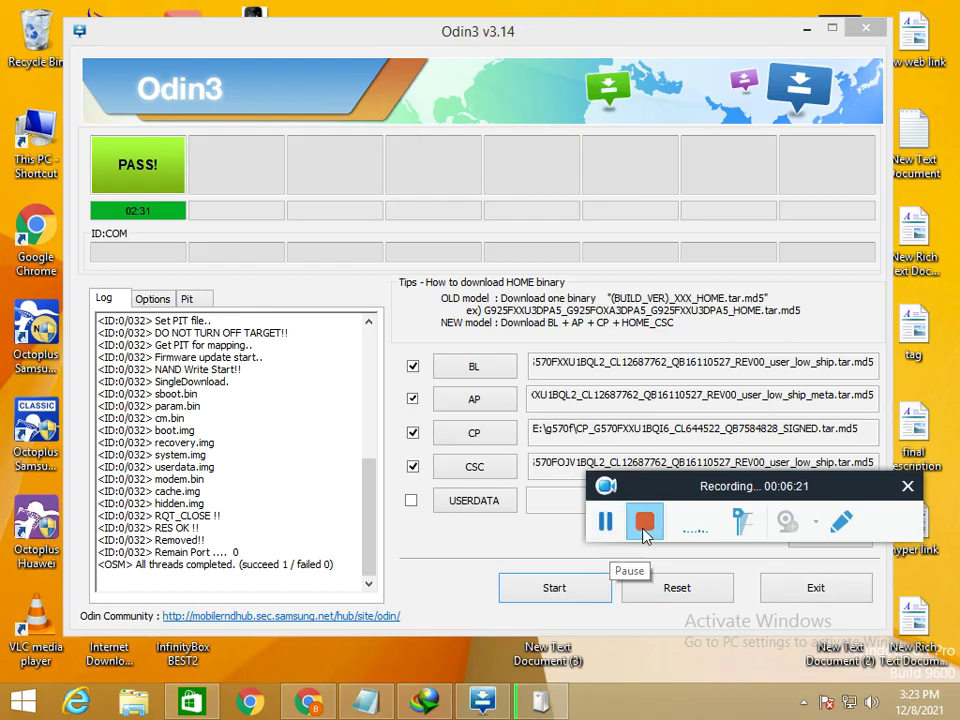